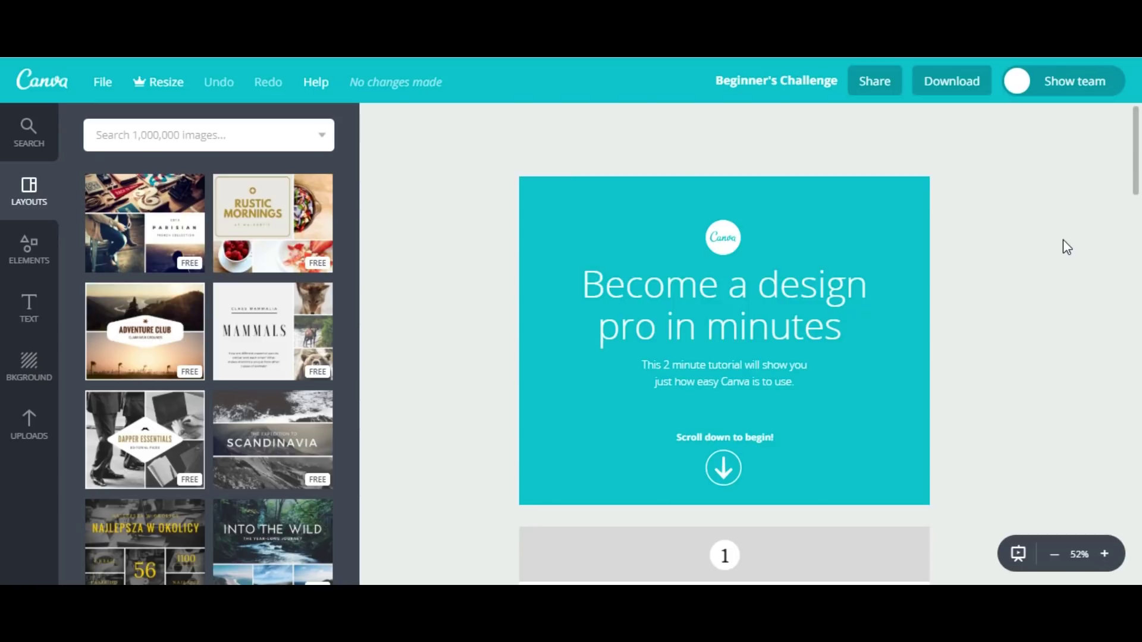
- Scroll through the task pages, briefly selecting page 1's red circle
scroll(1063, 241, "down", 5)
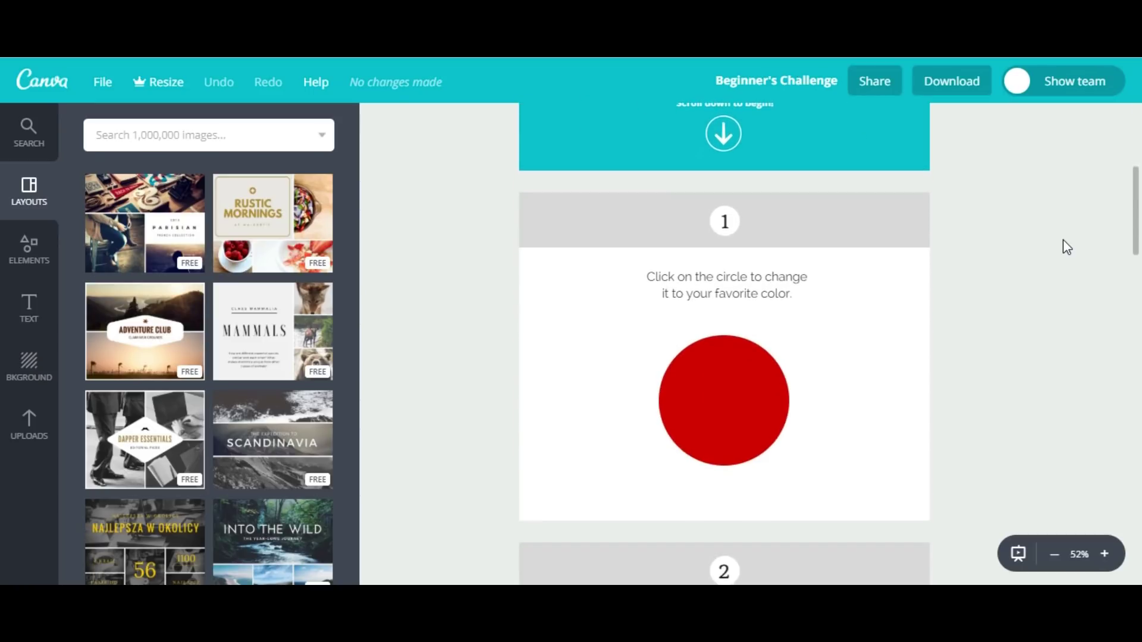
scroll(1063, 241, "down", 1)
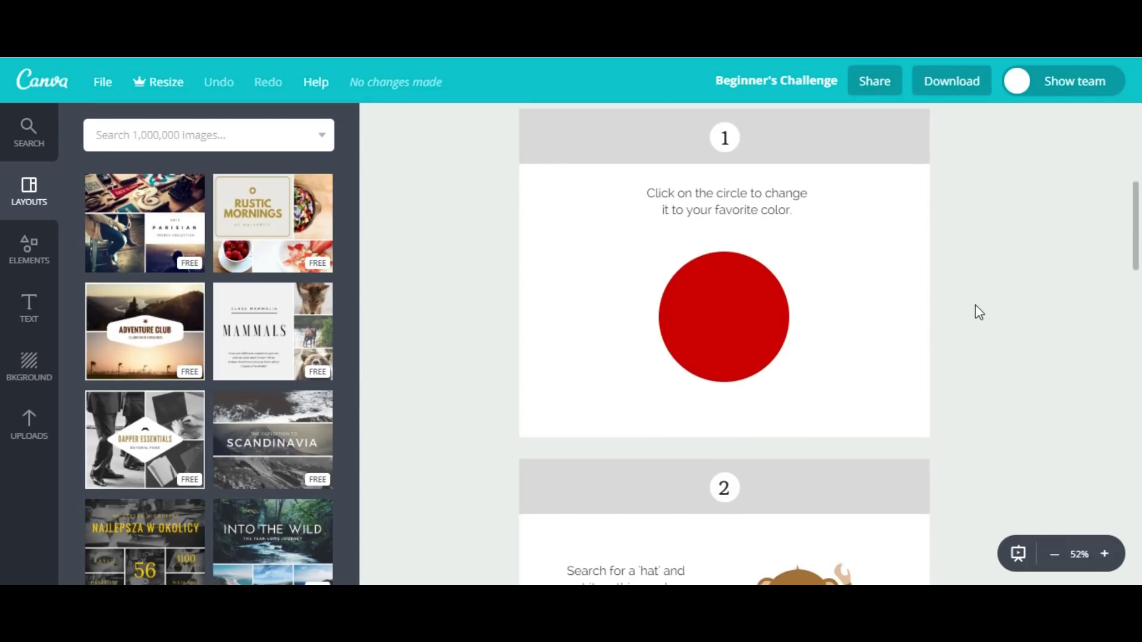
left_click(748, 318)
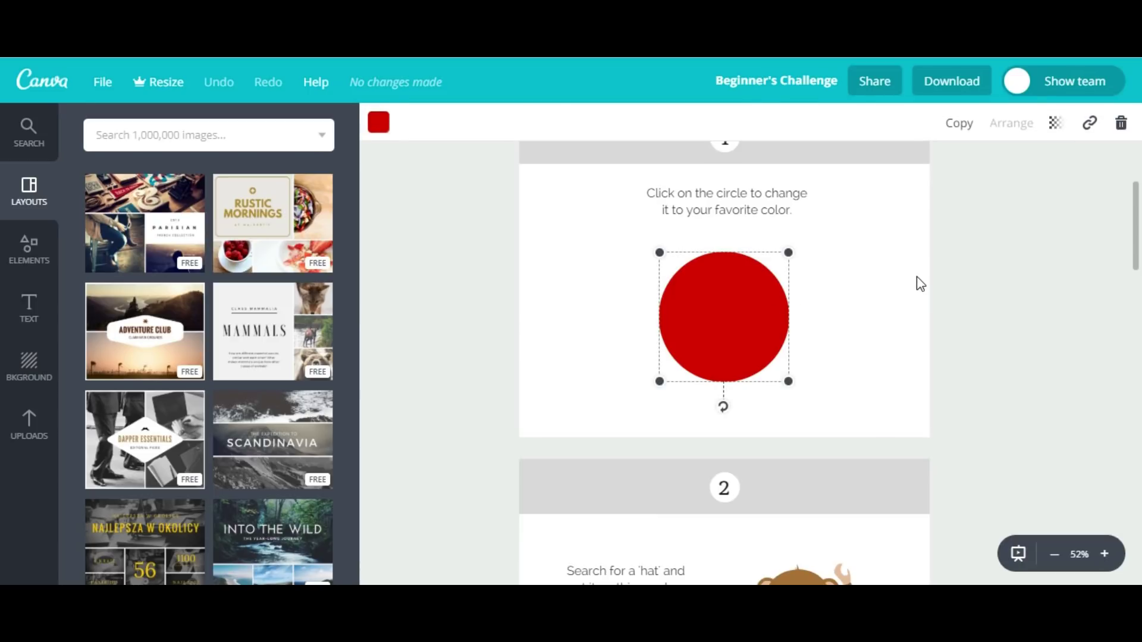
scroll(921, 284, "down", 4)
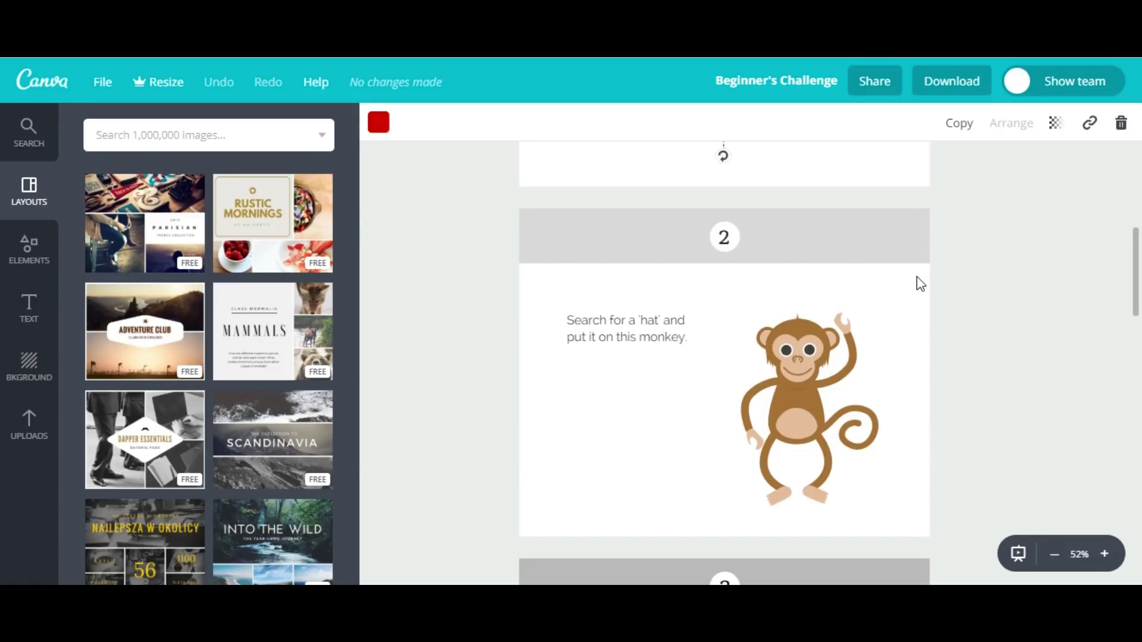
scroll(921, 284, "down", 7)
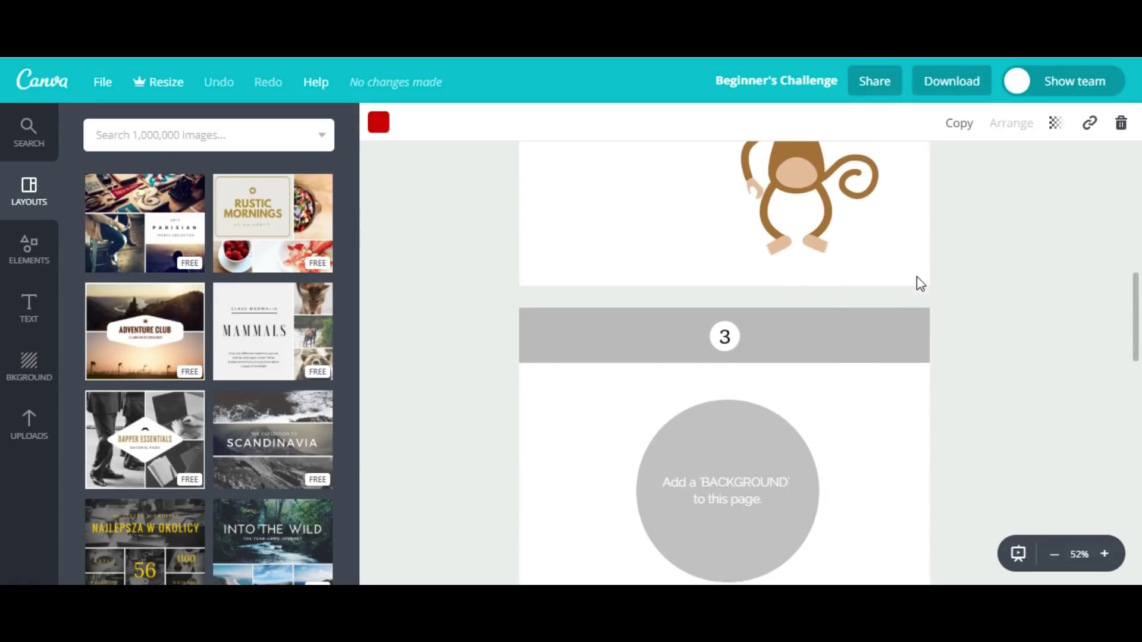
left_click(920, 285)
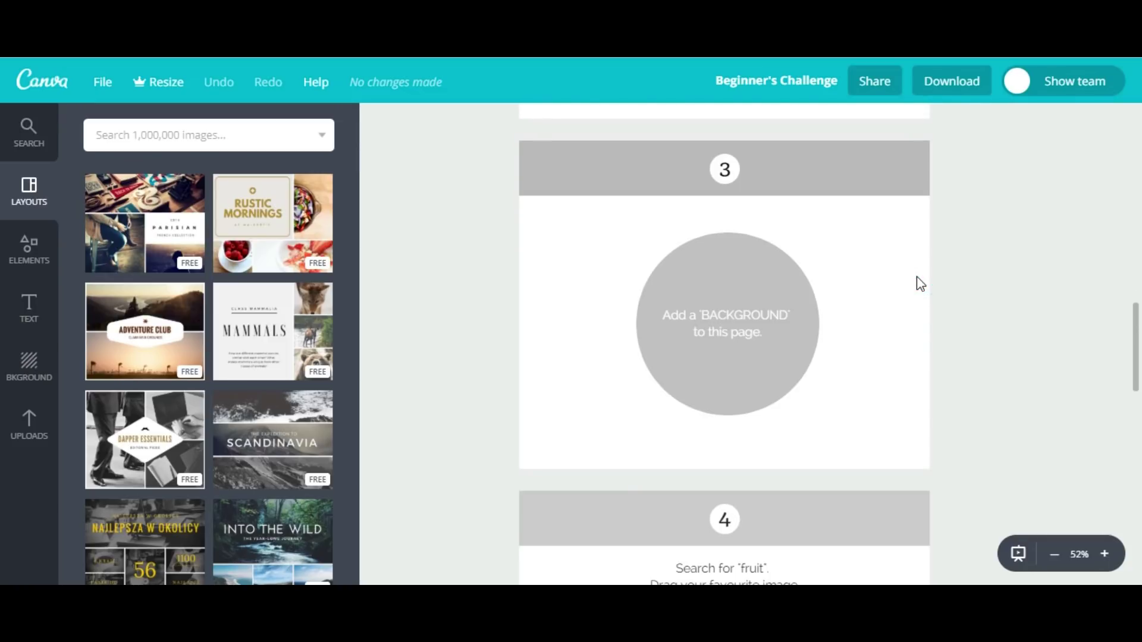
scroll(920, 285, "down", 6)
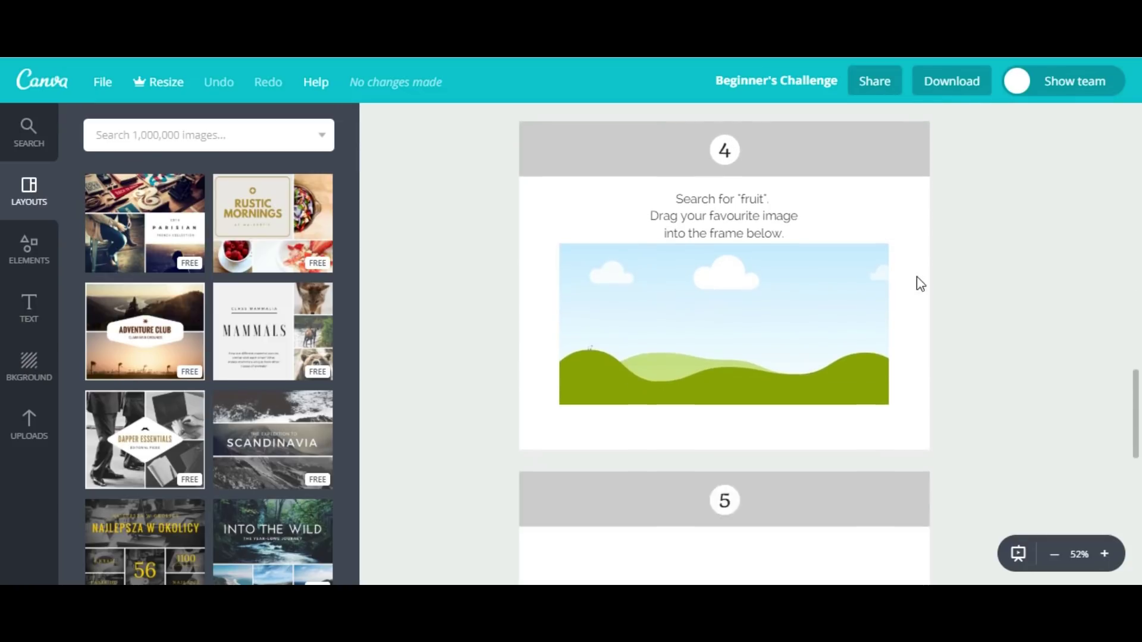
scroll(920, 285, "down", 1)
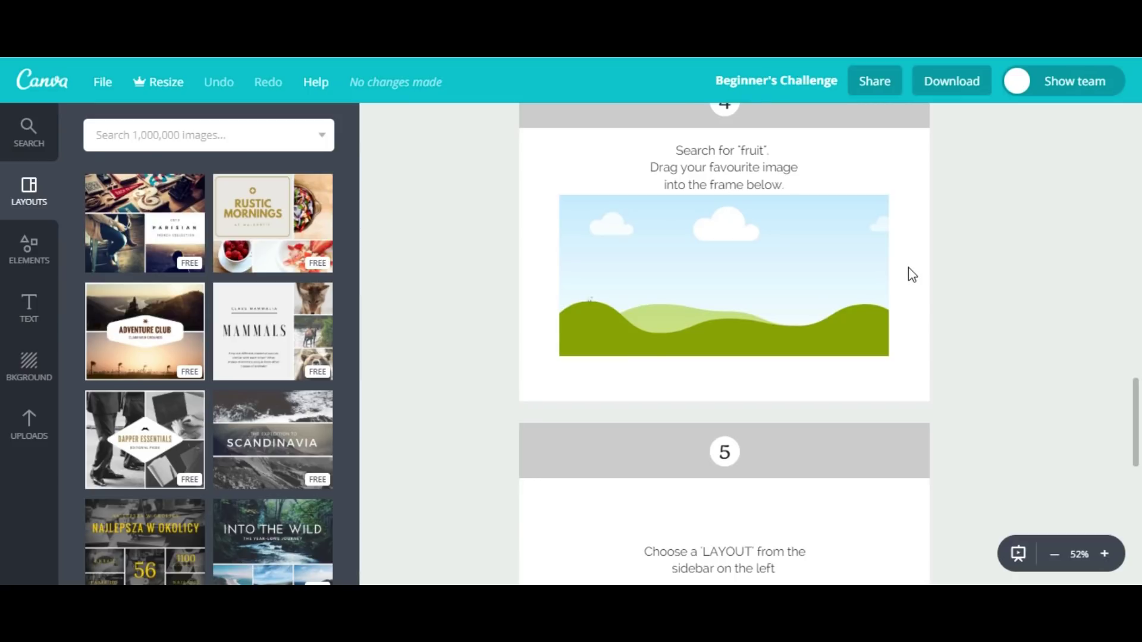
scroll(912, 274, "down", 5)
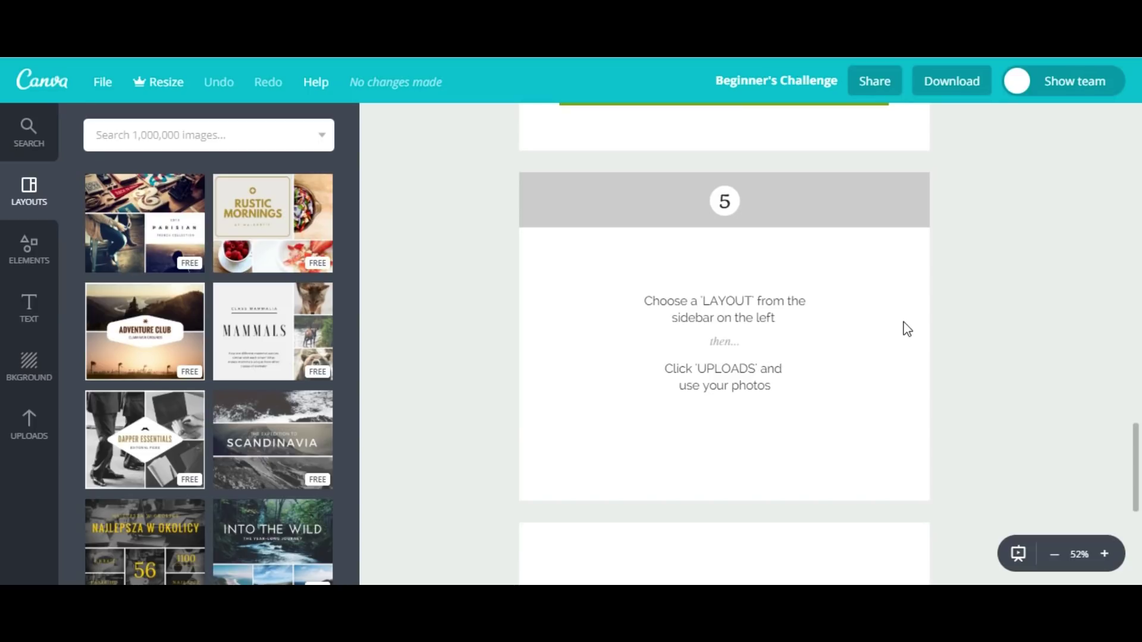
scroll(906, 329, "up", 15)
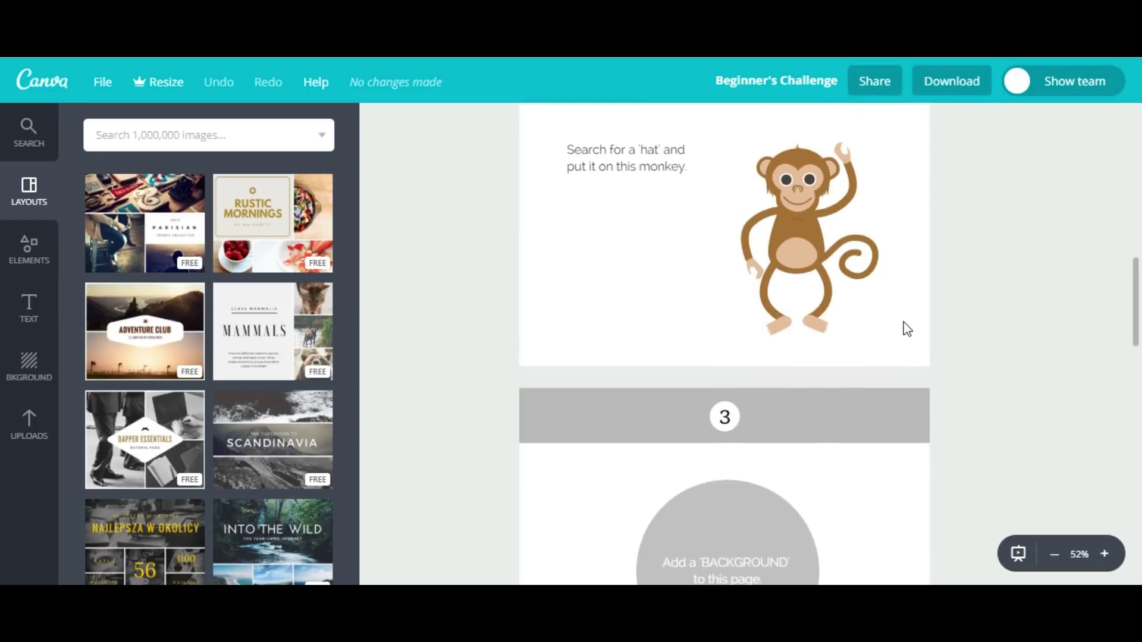
scroll(904, 324, "up", 5)
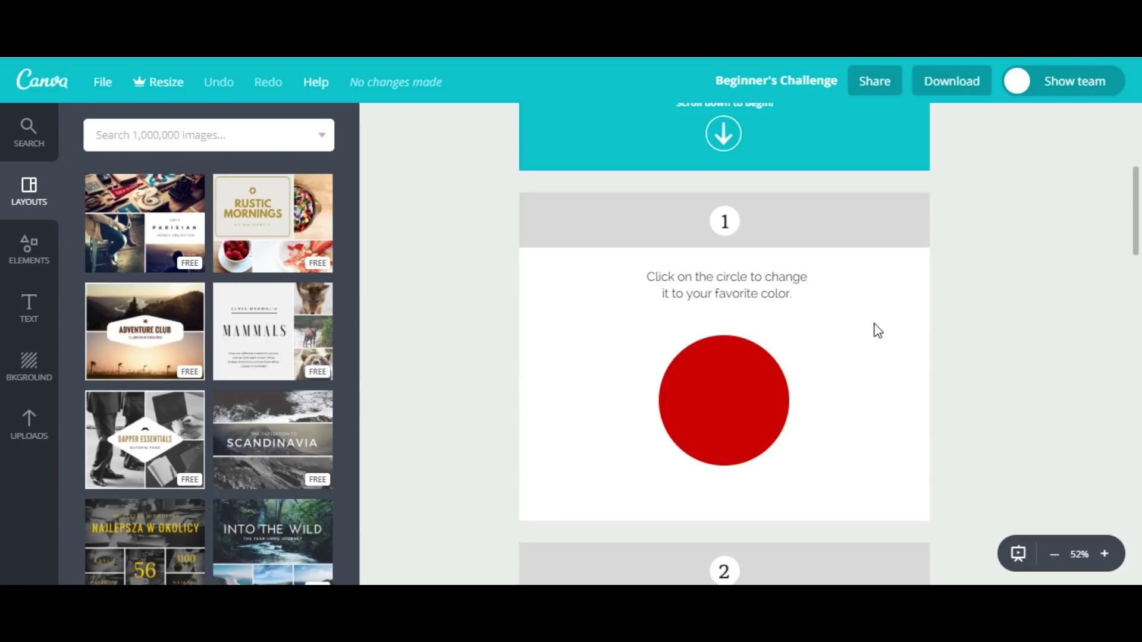
- Recolour the red circle with the blue (#0066cc) document colour
left_click(728, 386)
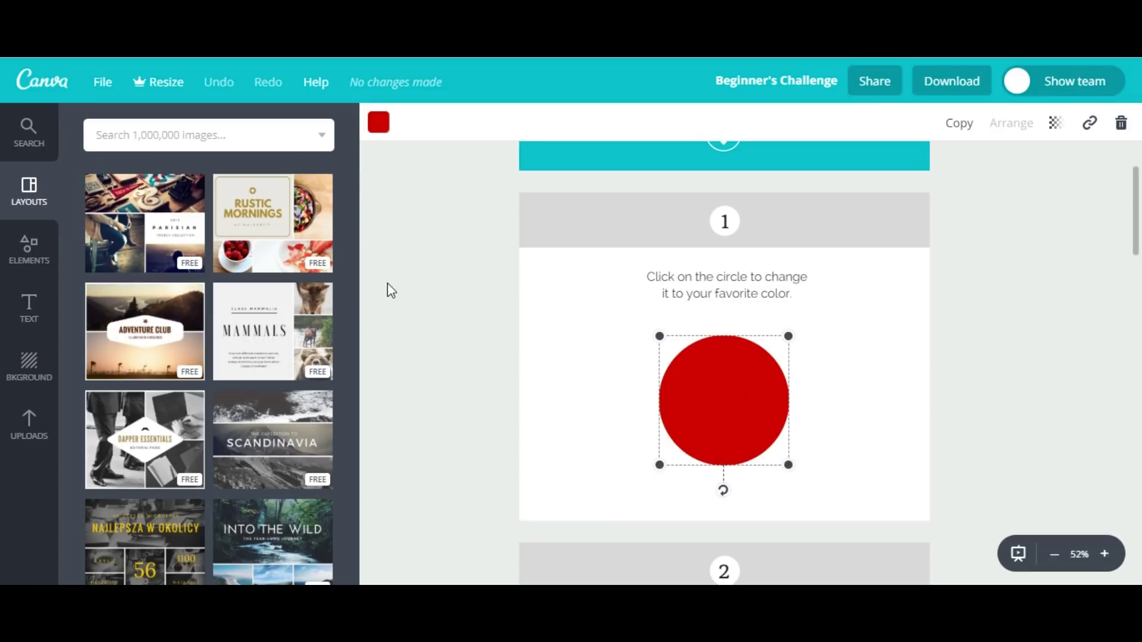
left_click(379, 125)
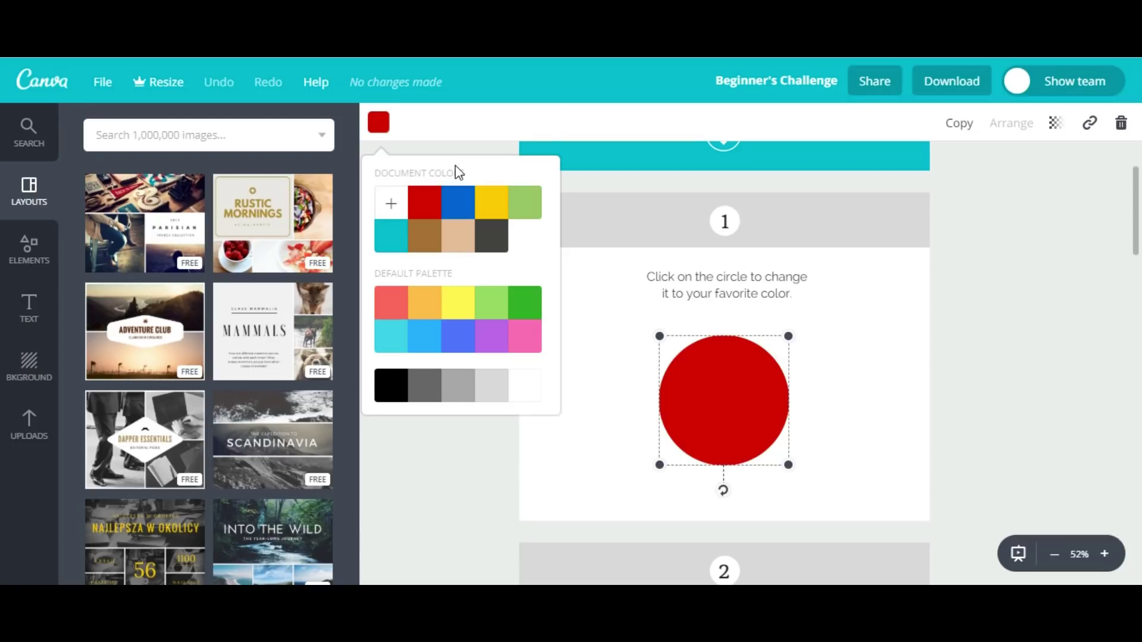
left_click(464, 206)
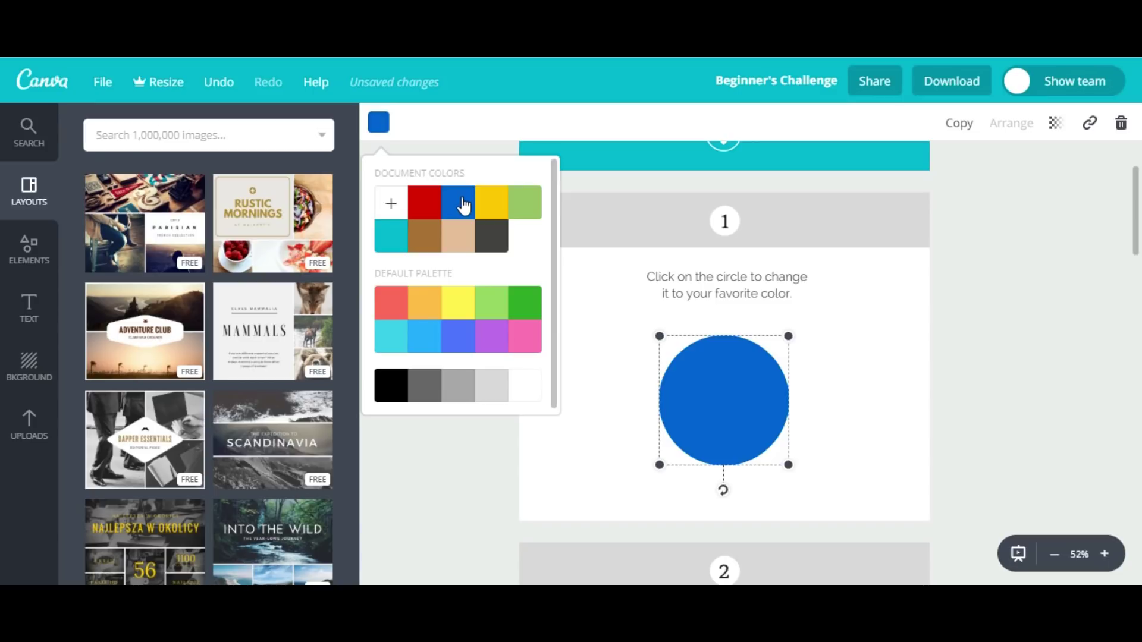
left_click(900, 318)
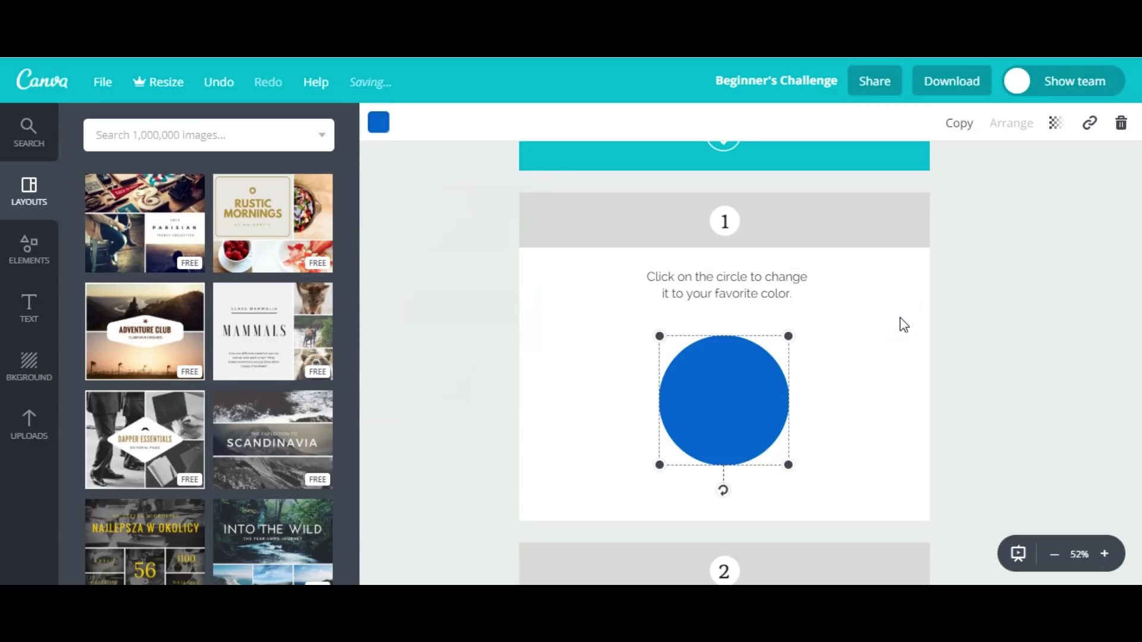
- Search 'hat', then place the grey green-banded top hat and shrink it onto the monkey's head
scroll(900, 325, "down", 5)
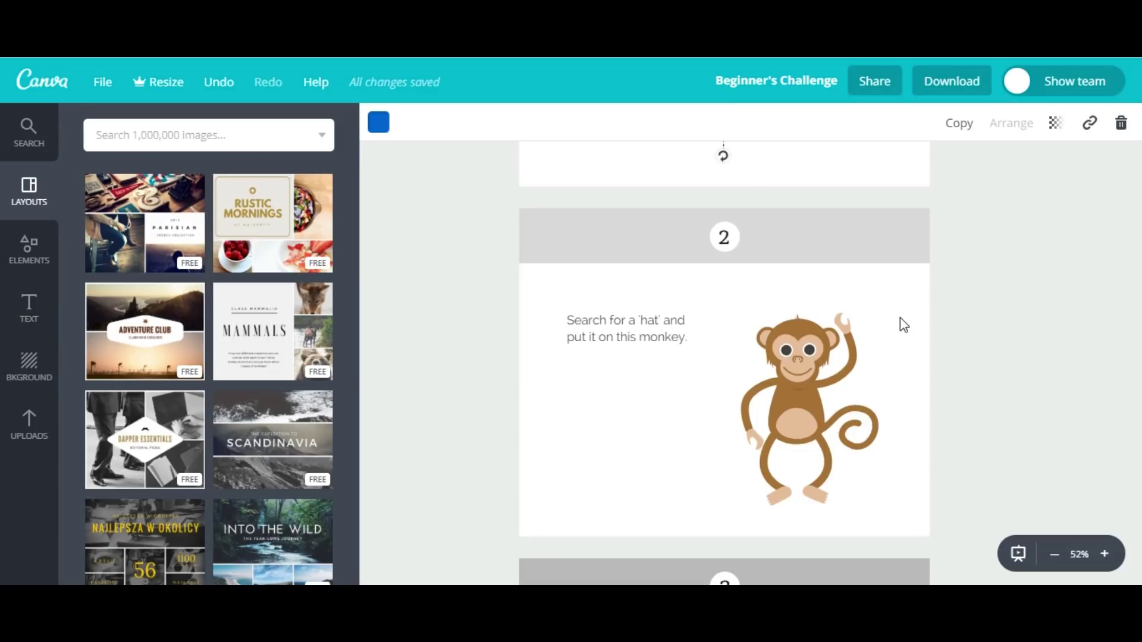
left_click(253, 140)
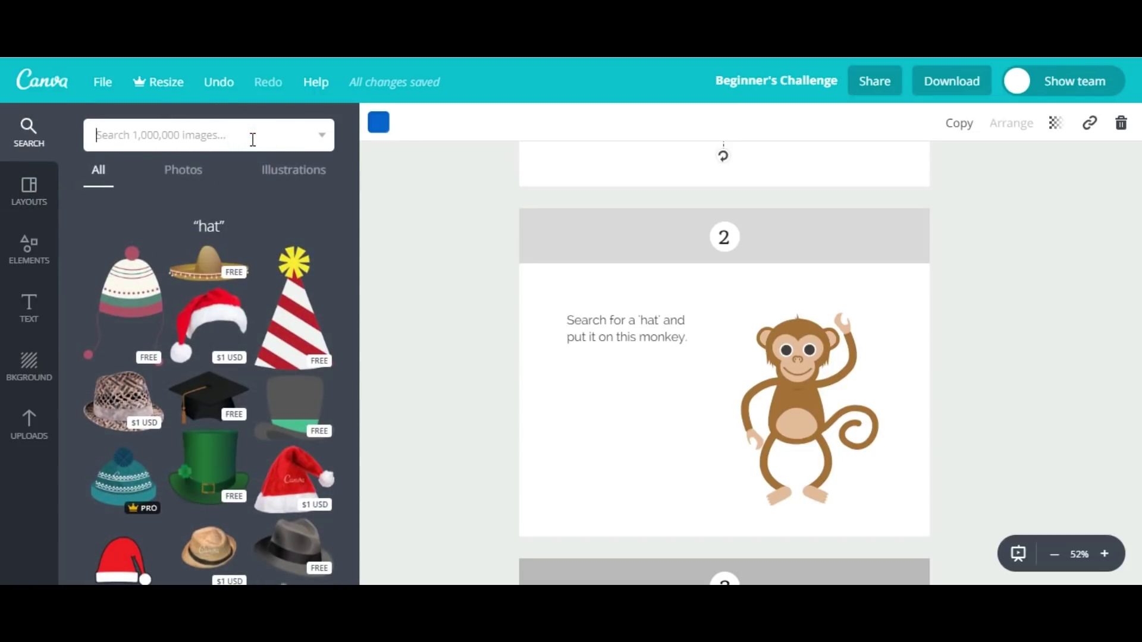
type("hat")
key("Return")
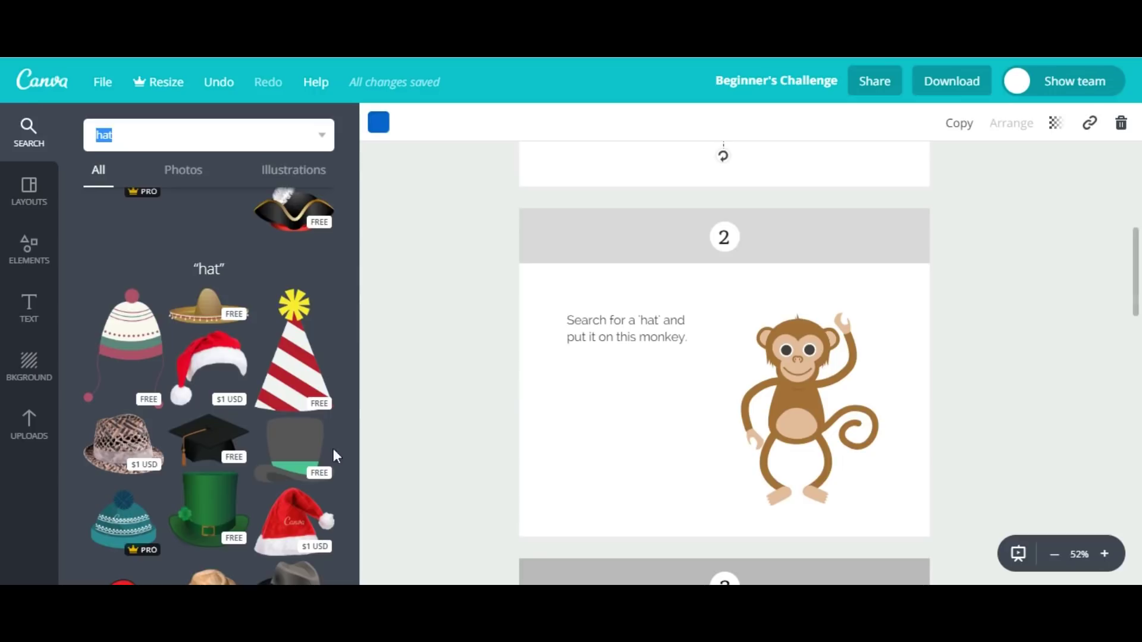
left_click_drag(299, 459, 782, 312)
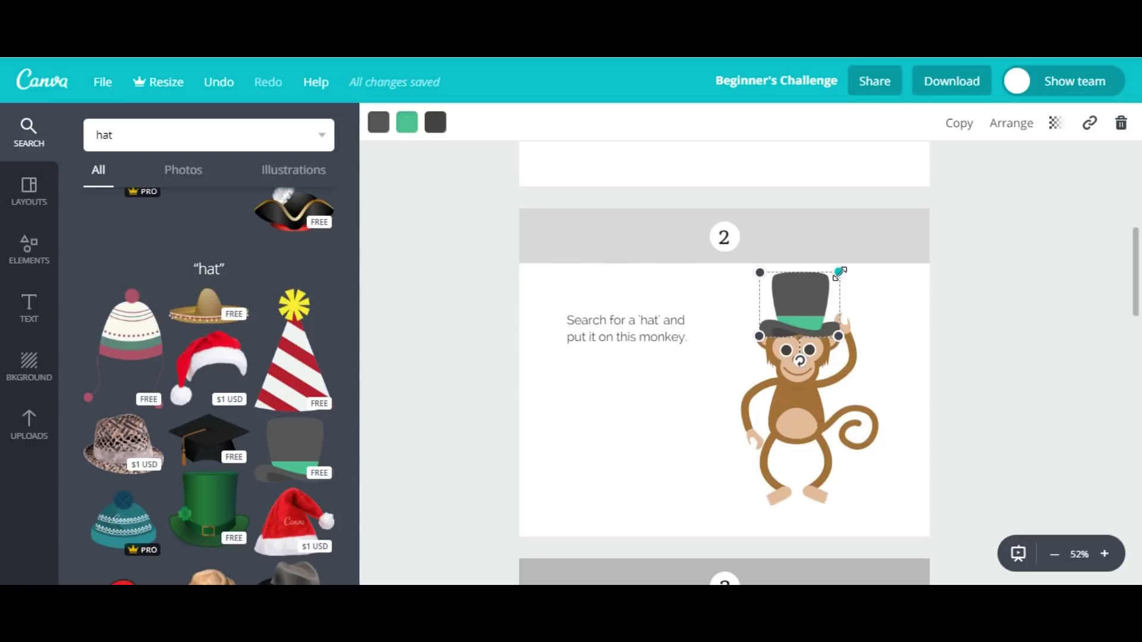
left_click_drag(840, 273, 799, 313)
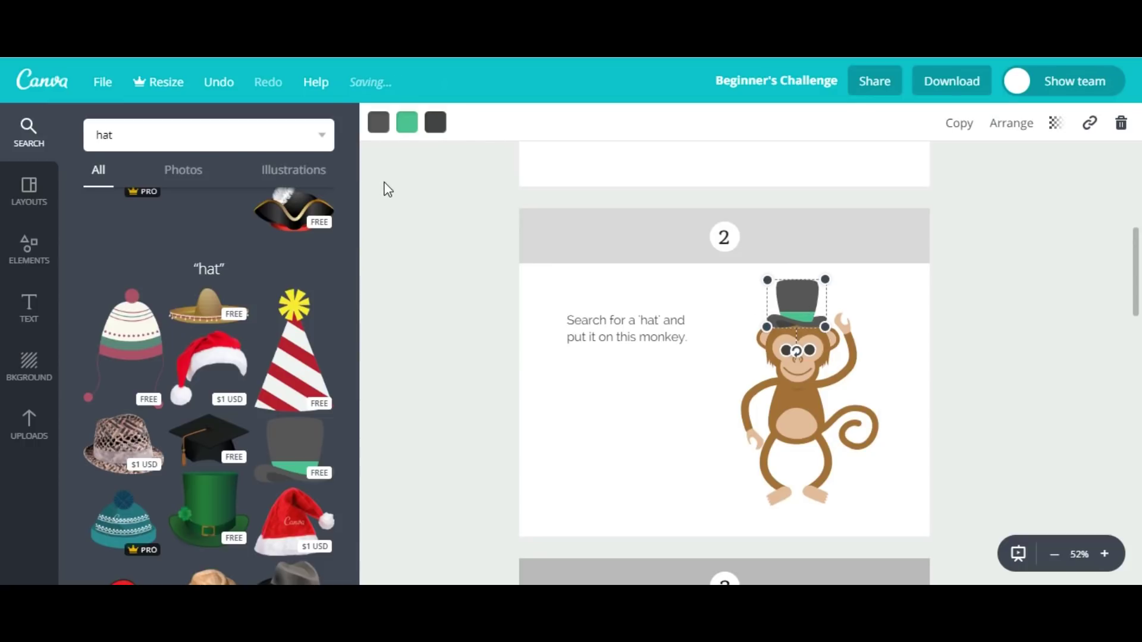
- Make the hat blue with a black band and a brown (#a37037) third colour, then deselect it
left_click(375, 132)
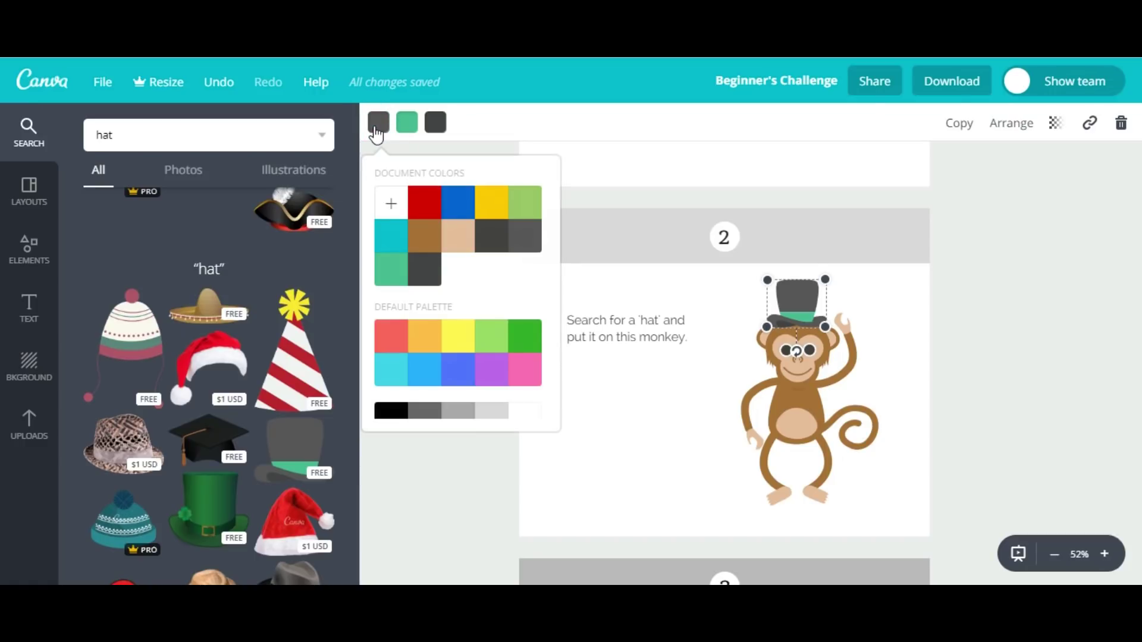
left_click(458, 218)
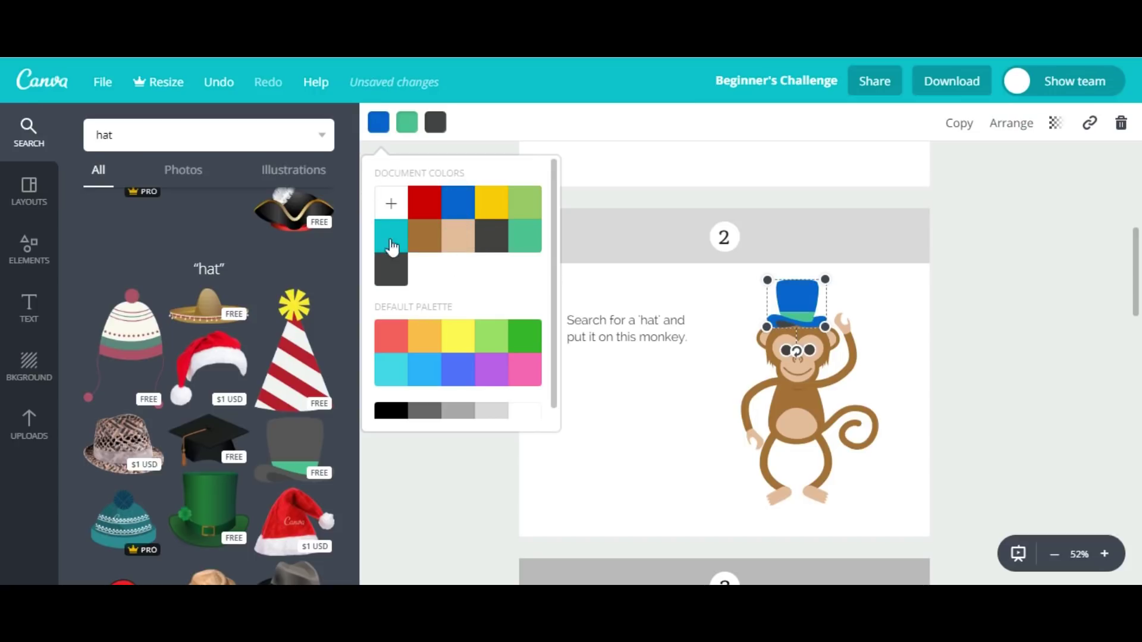
left_click(406, 132)
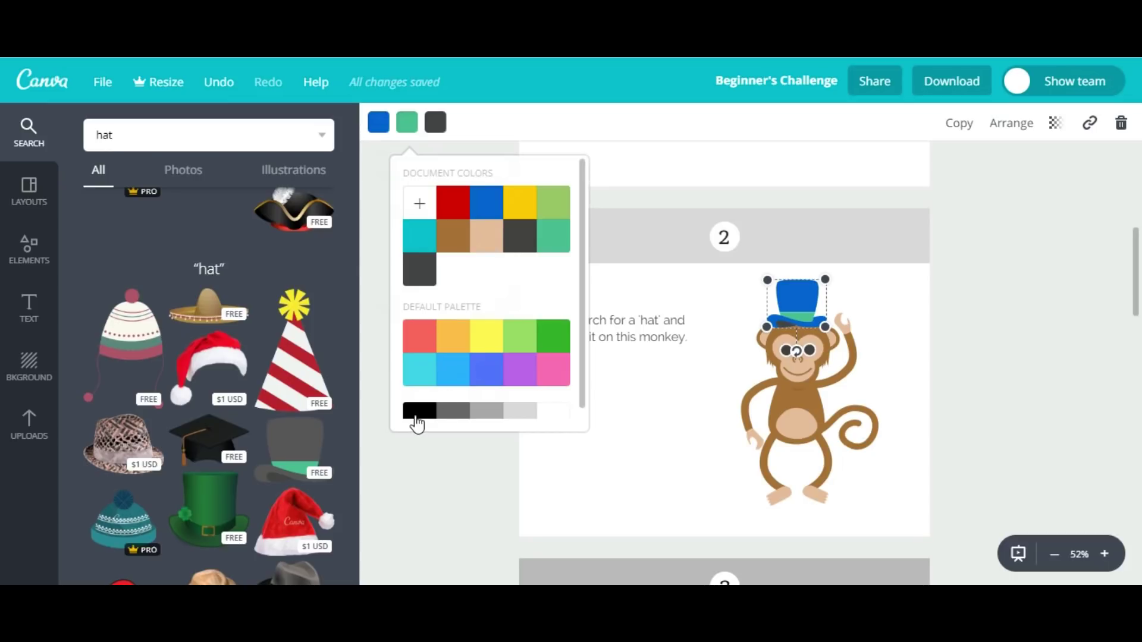
left_click(417, 411)
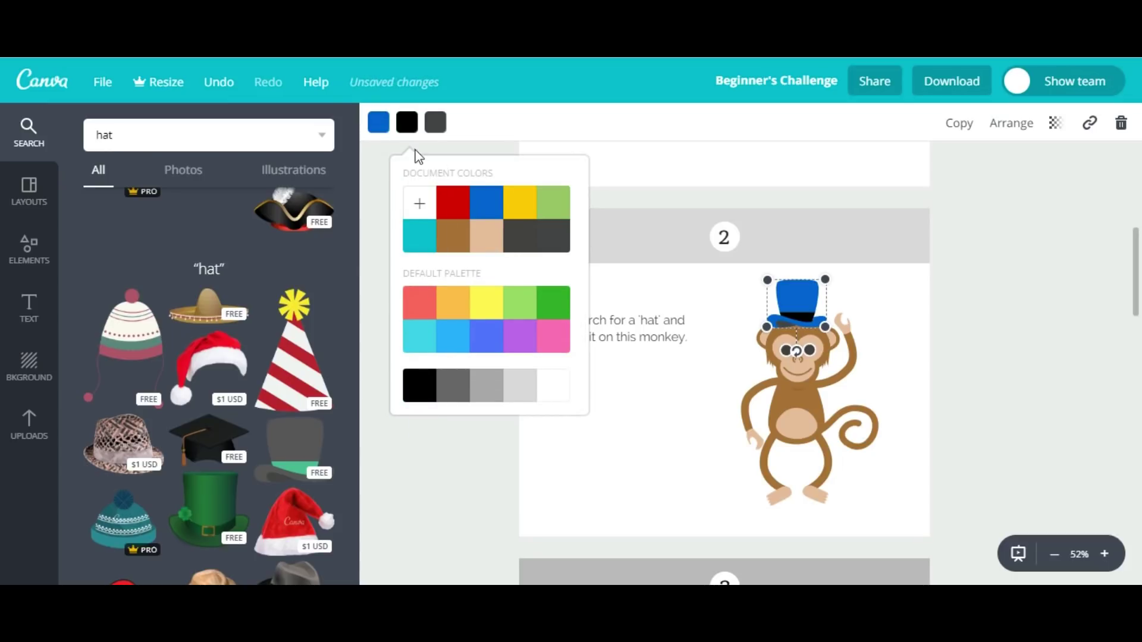
left_click(434, 126)
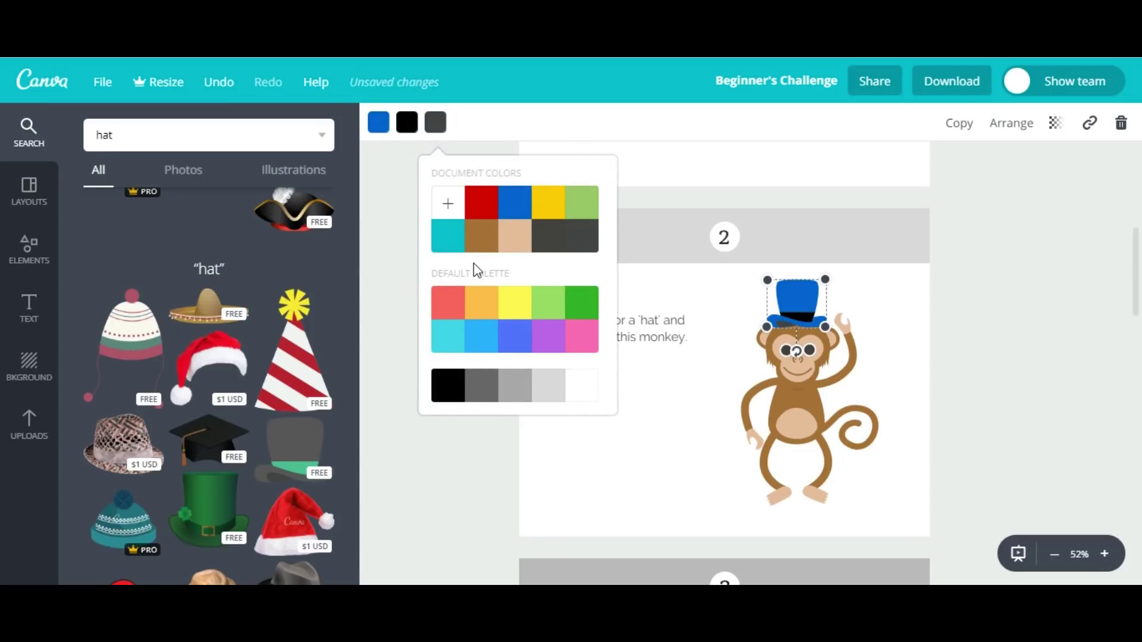
left_click(480, 251)
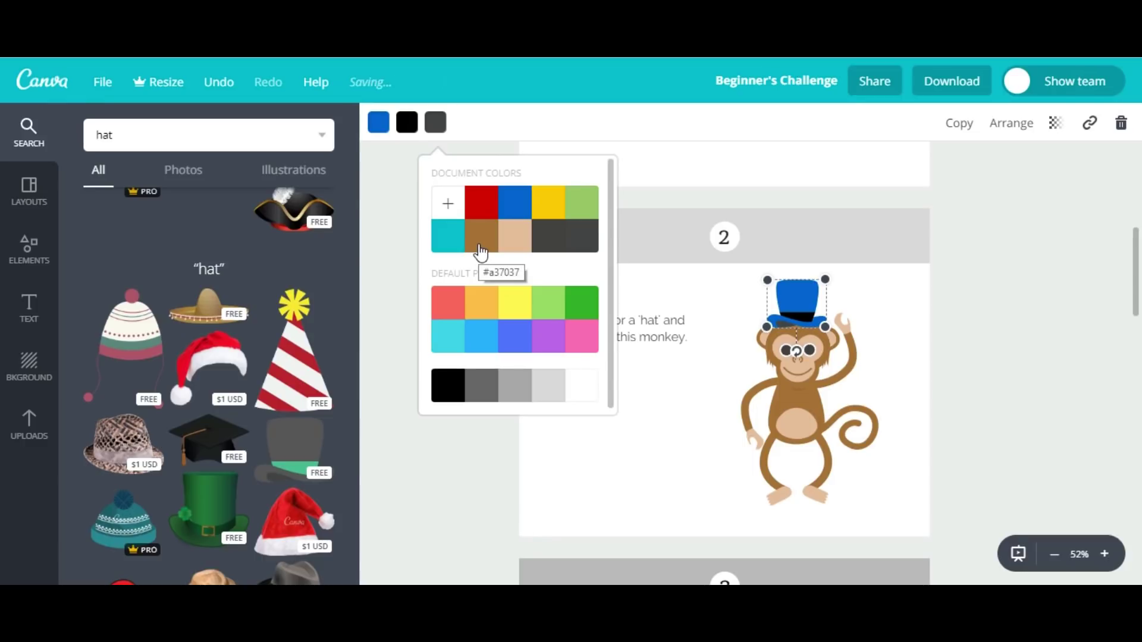
left_click(674, 402)
left_click(676, 408)
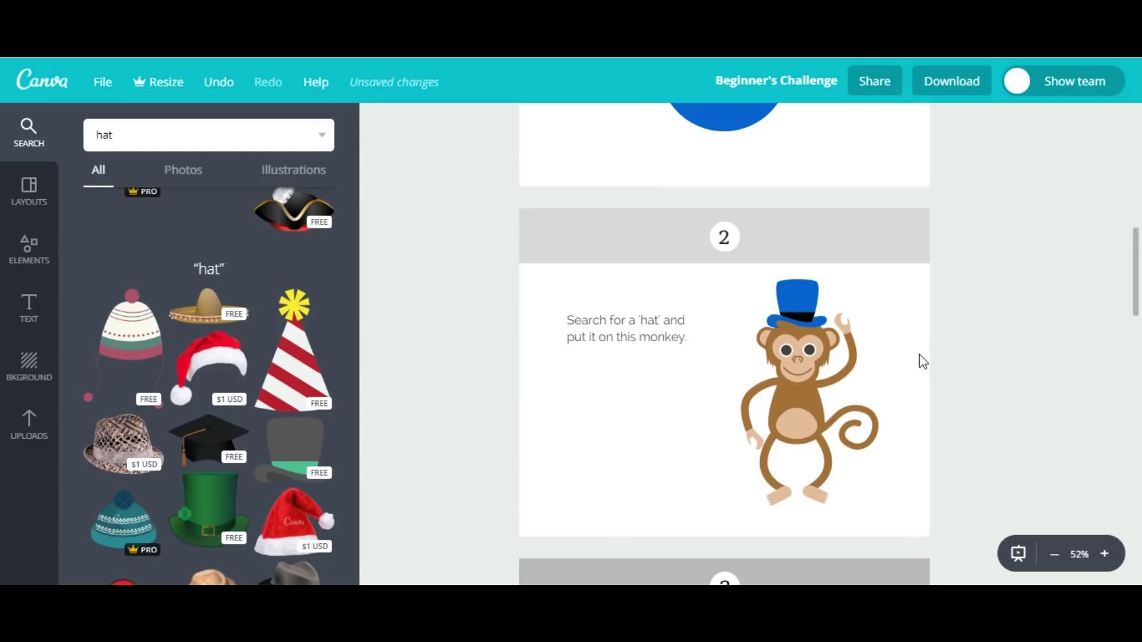
- Set page 3's background to the cyan swatch from the default palette
scroll(921, 358, "down", 5)
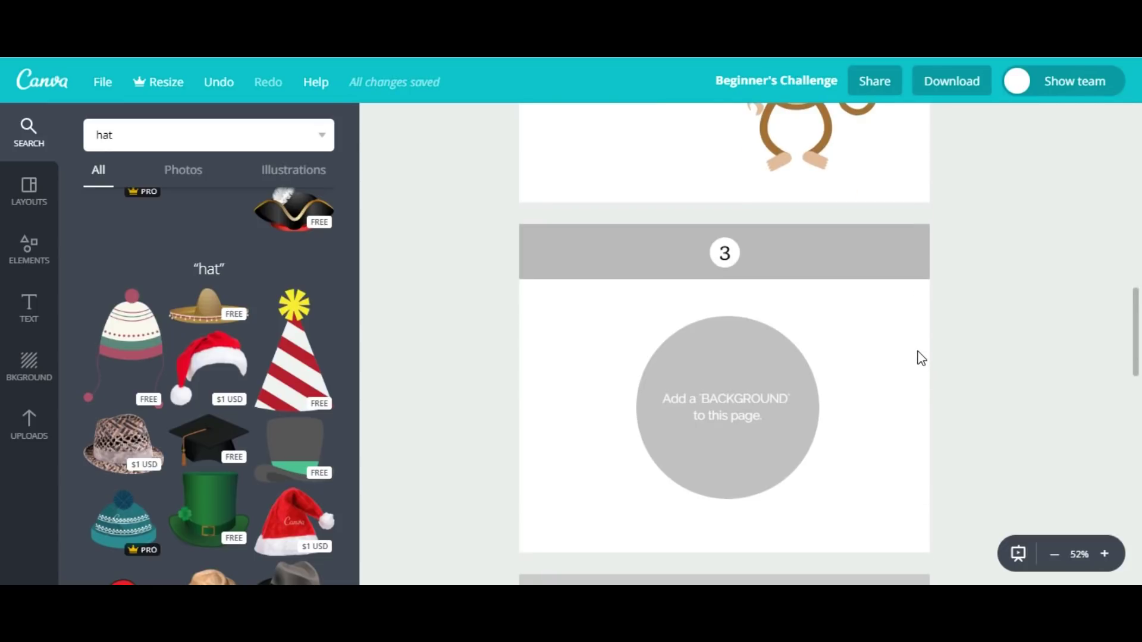
scroll(919, 358, "down", 1)
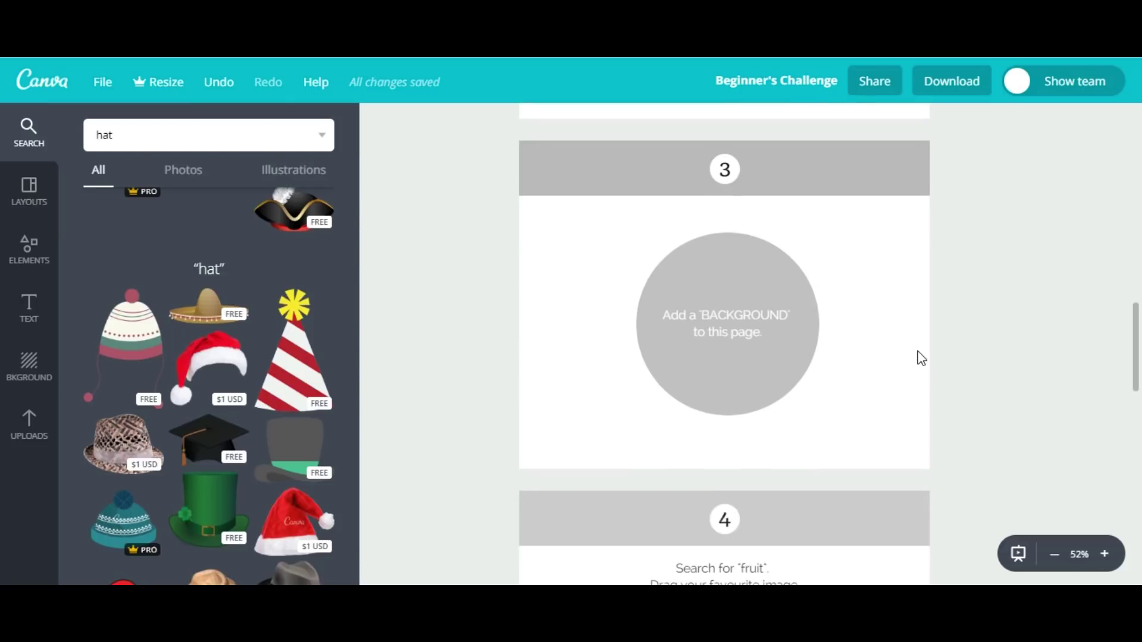
left_click(29, 373)
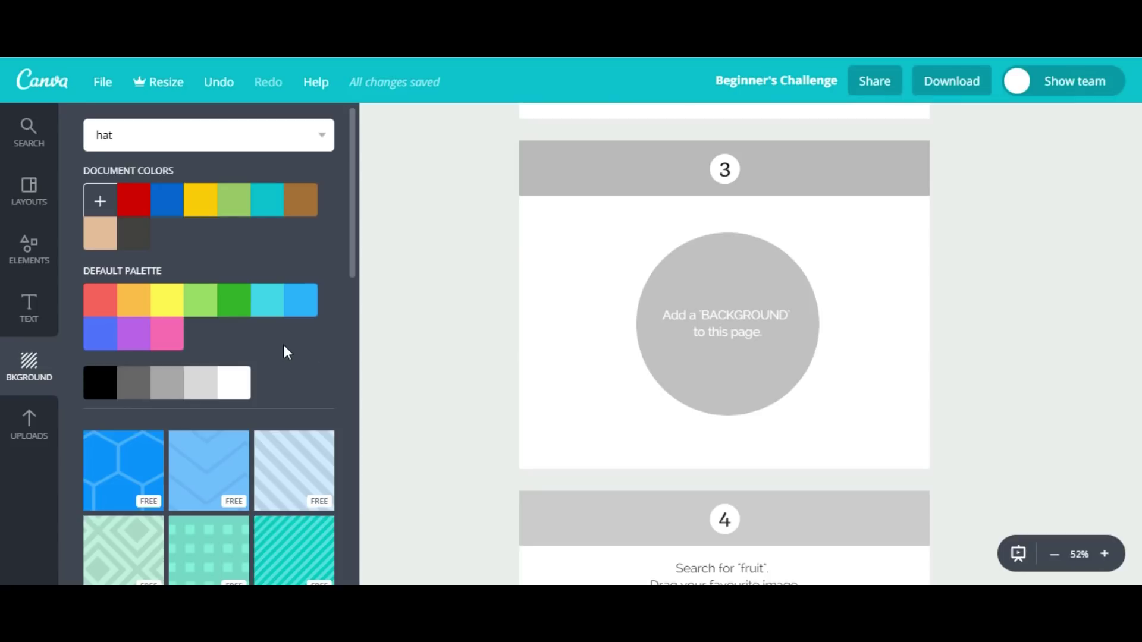
left_click(267, 317)
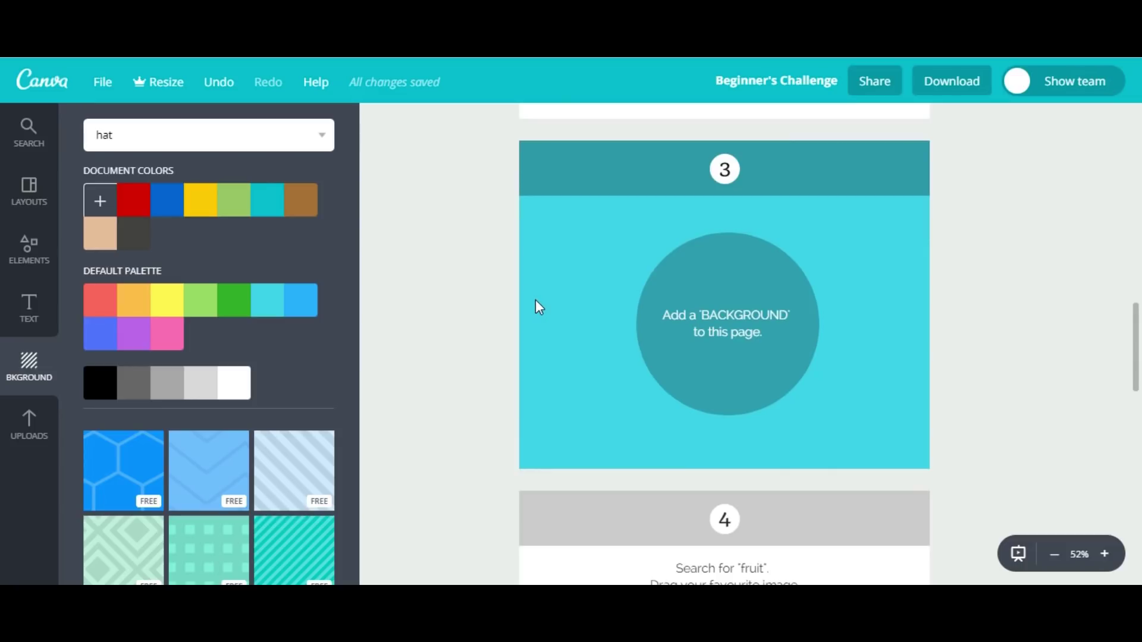
scroll(536, 301, "down", 5)
scroll(535, 300, "down", 1)
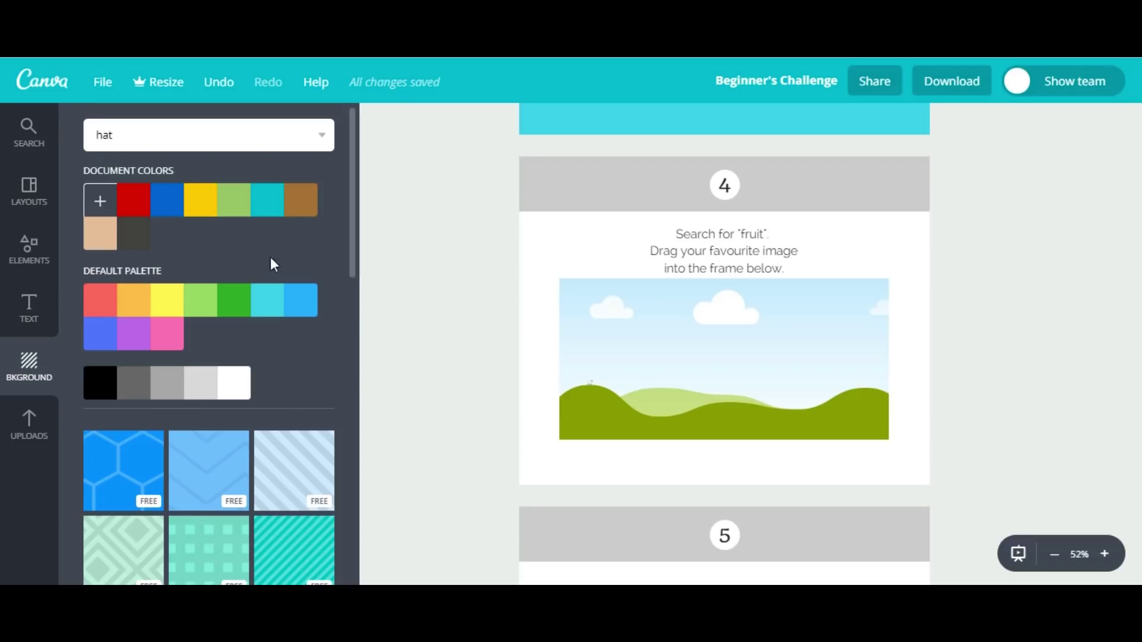
- Search 'fruit' and drop the oranges-and-pears photo into page 4's frame
left_click(247, 136)
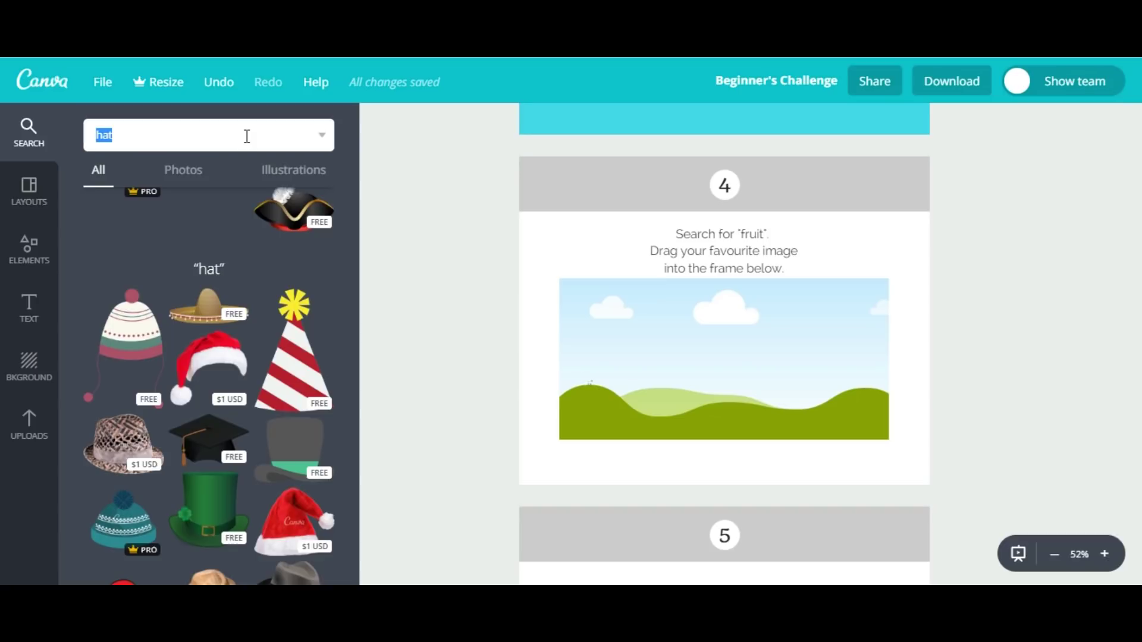
type("fruit")
key("Return")
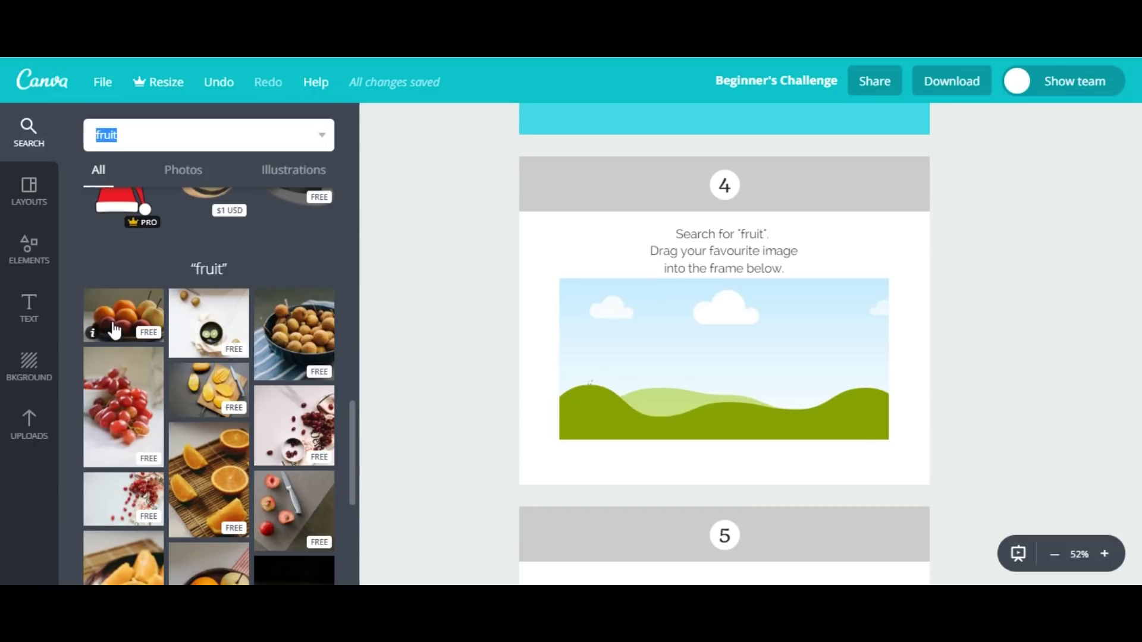
left_click_drag(114, 331, 630, 364)
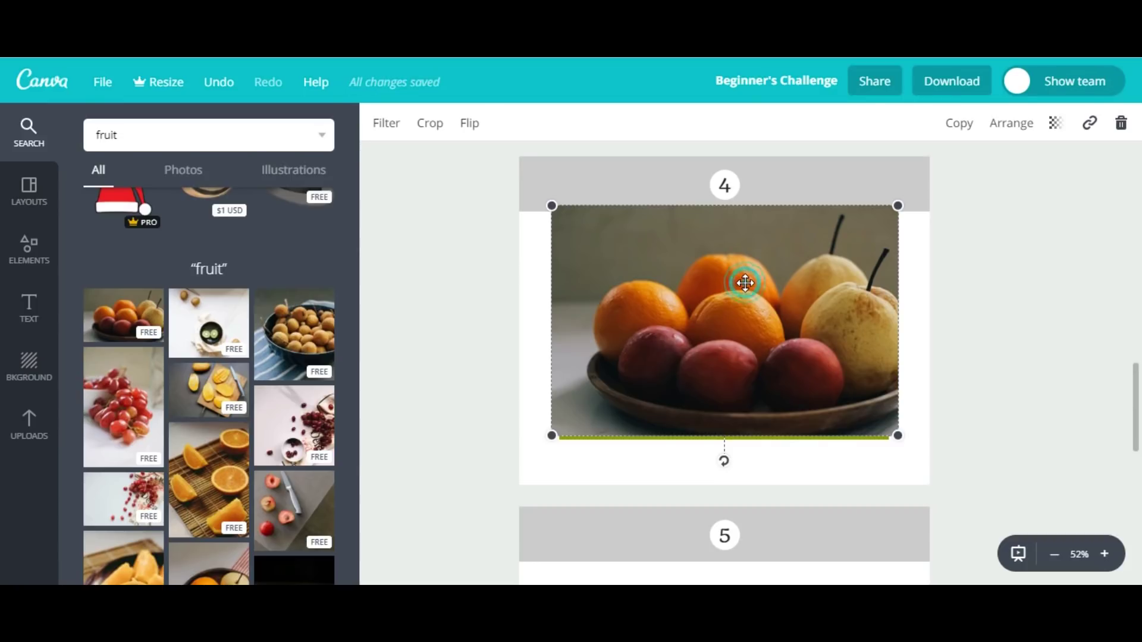
left_click_drag(743, 279, 743, 342)
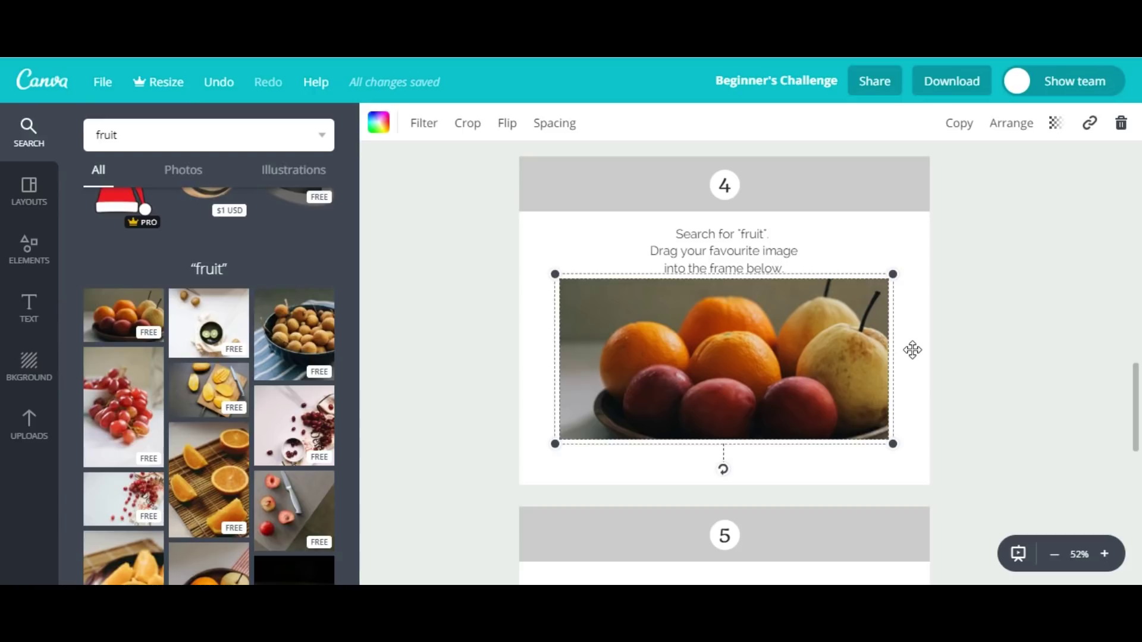
scroll(912, 353, "down", 5)
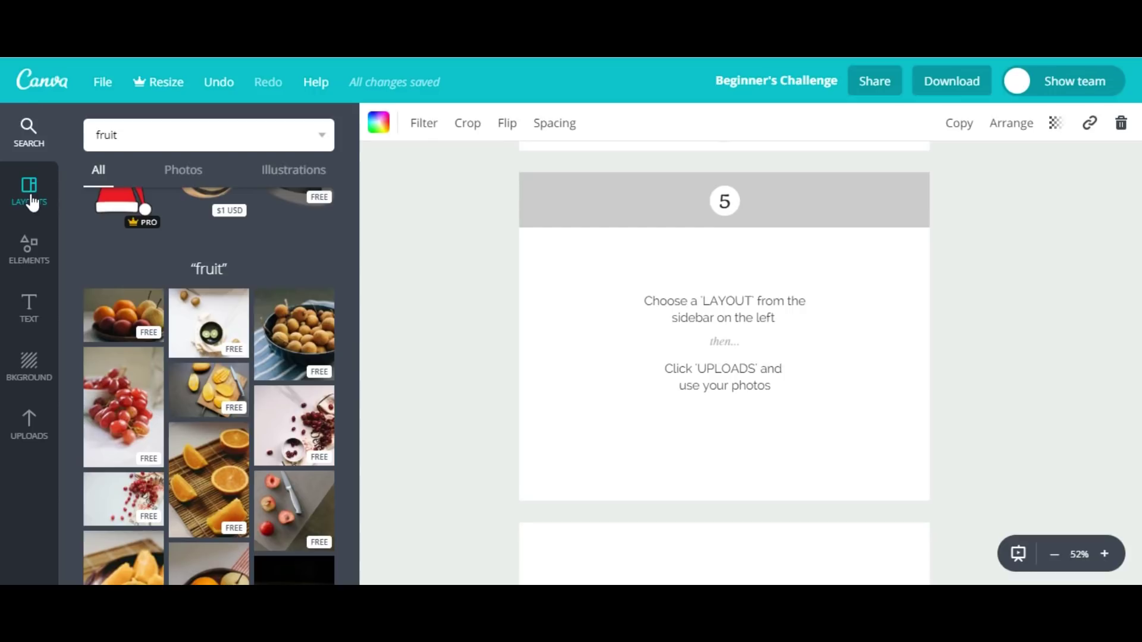
- Apply the free 'Parisian French Collection' layout to page 5
left_click(31, 202)
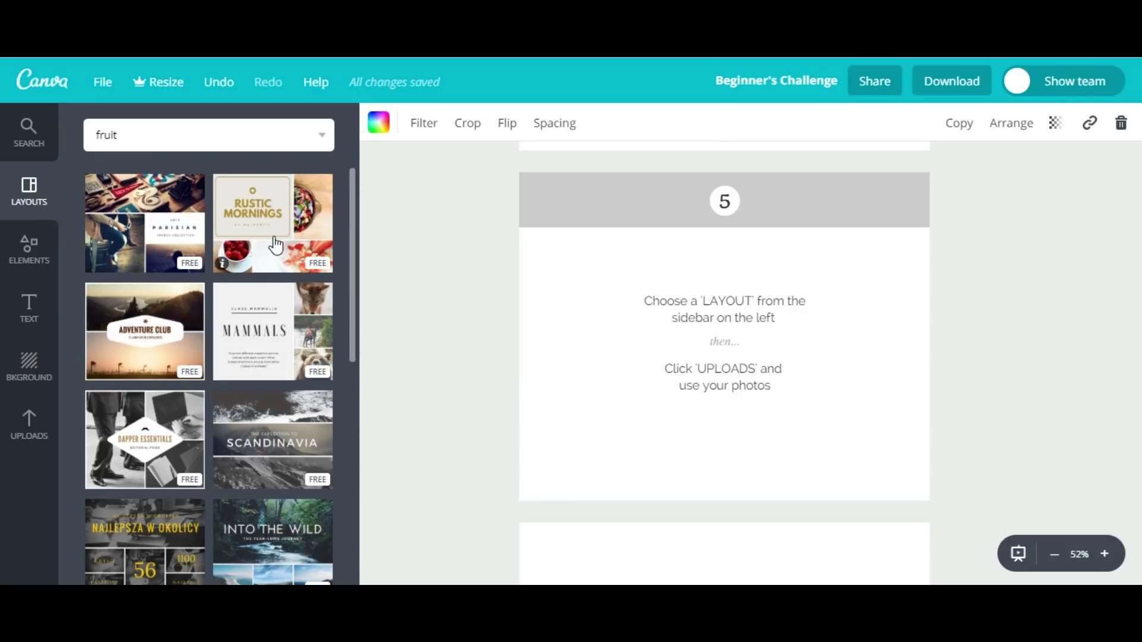
left_click(170, 241)
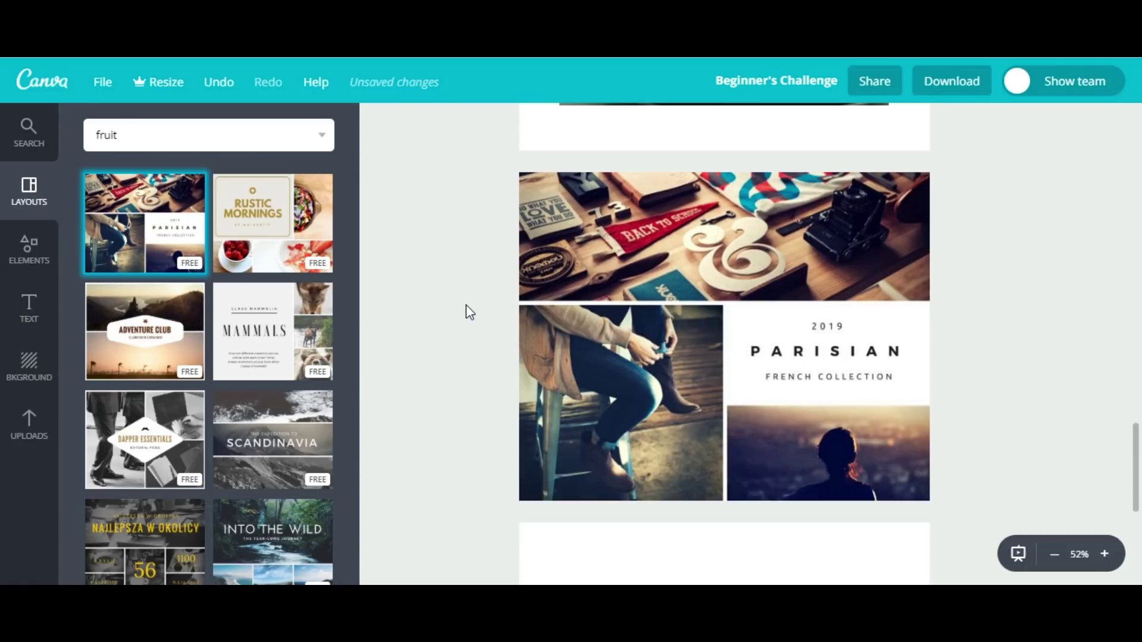
scroll(465, 305, "up", 10)
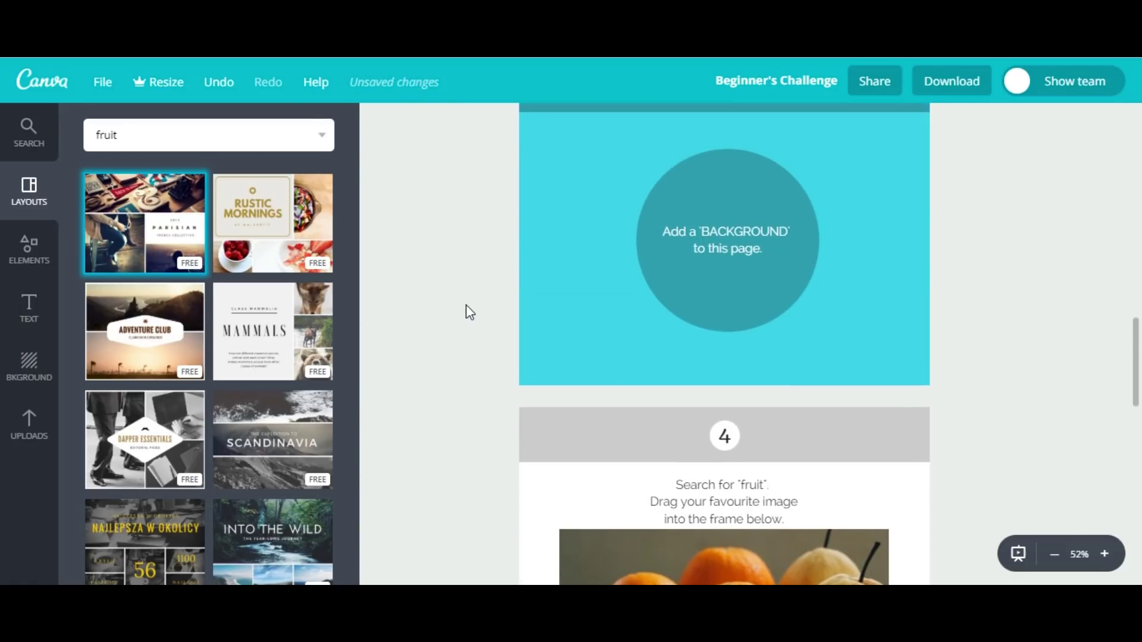
scroll(467, 306, "up", 5)
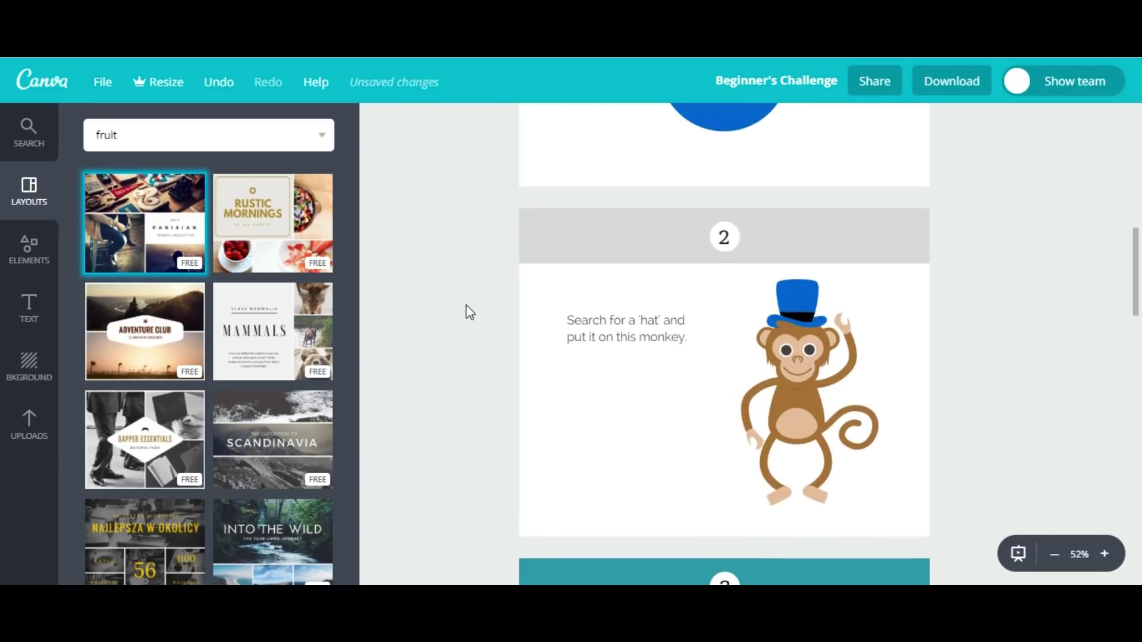
scroll(465, 305, "up", 5)
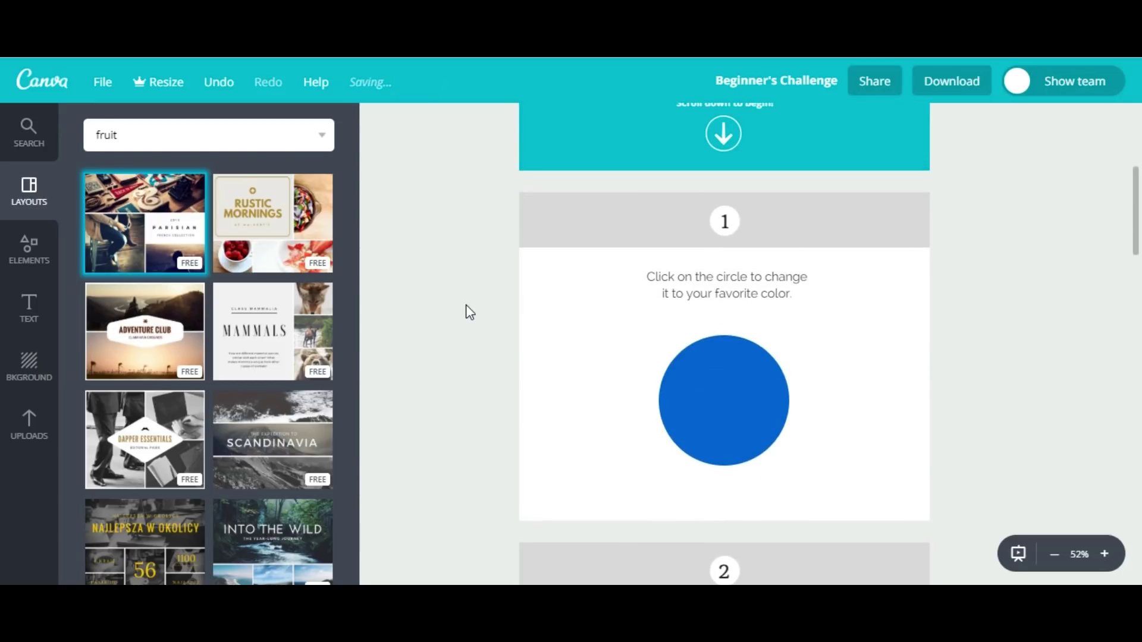
scroll(467, 306, "up", 5)
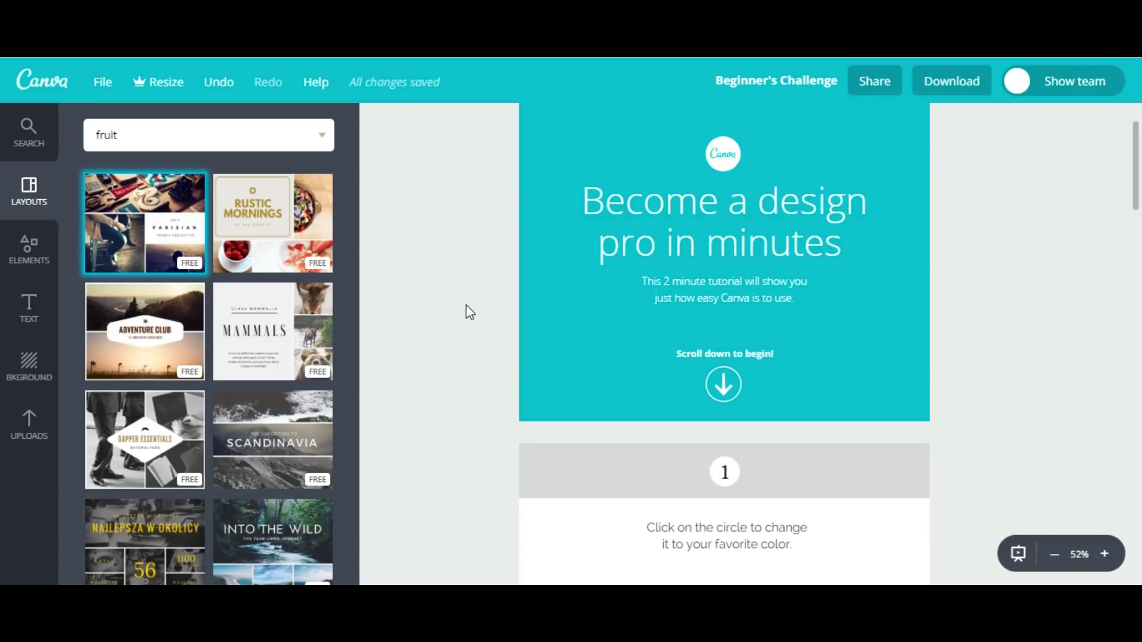
scroll(466, 305, "up", 1)
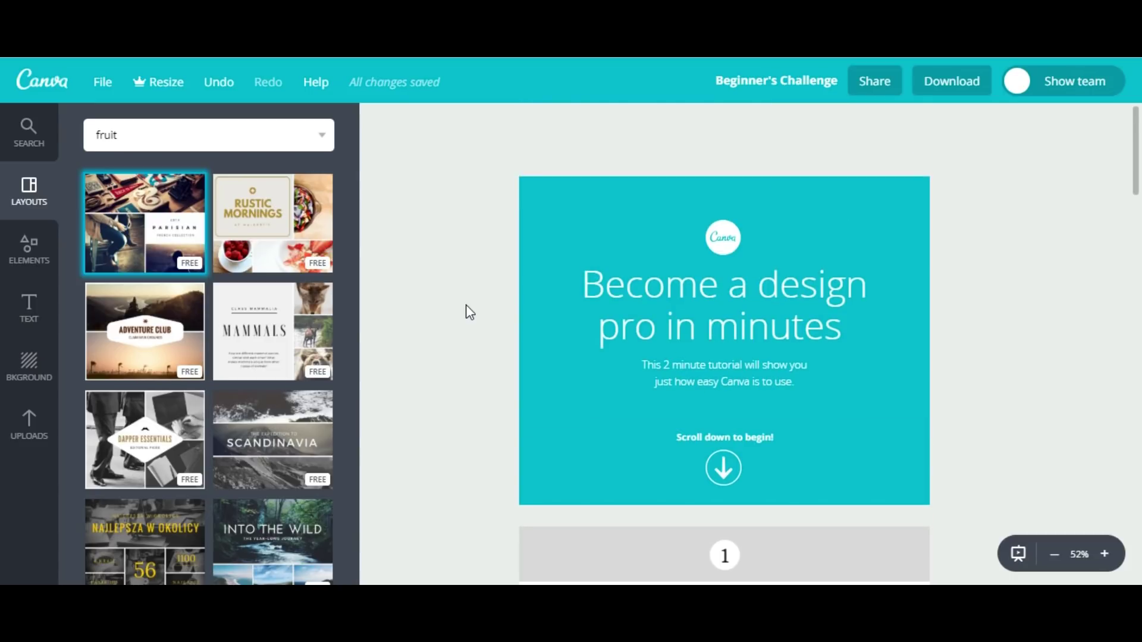